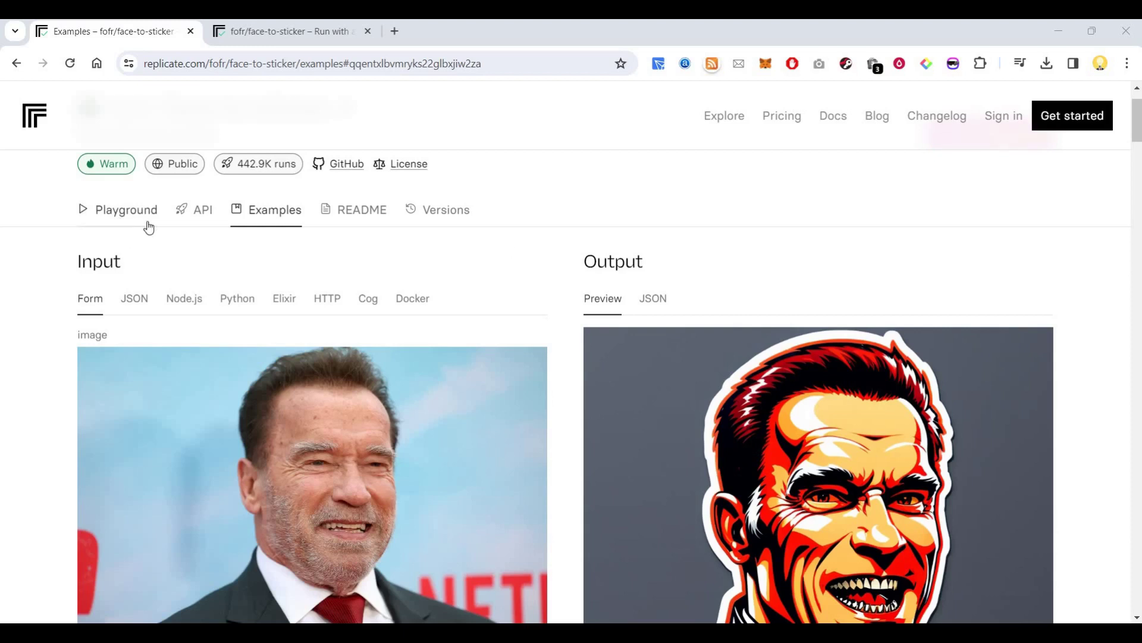
- Upload the portrait file as the input image on the model's playground page
scroll(312, 408, down, 3)
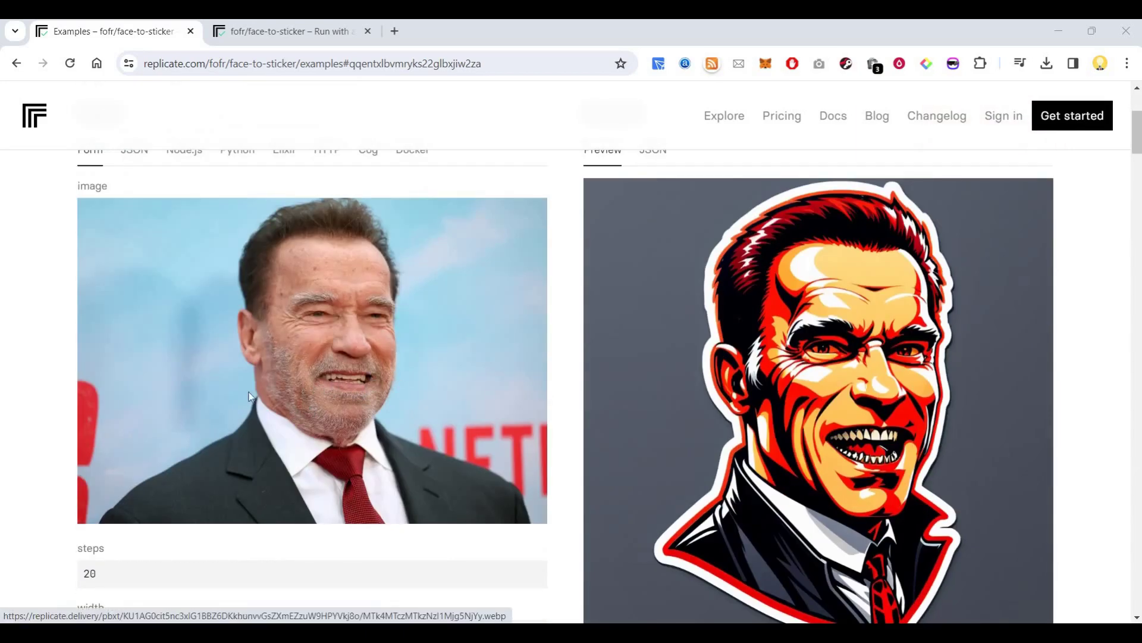
scroll(191, 444, down, 3)
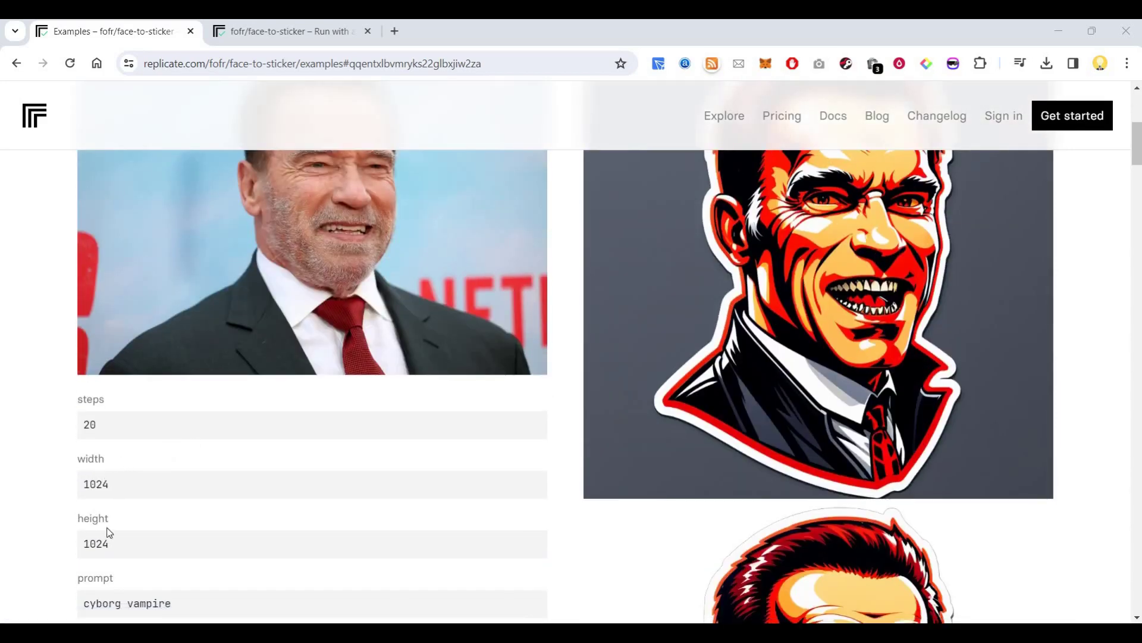
scroll(132, 493, down, 3)
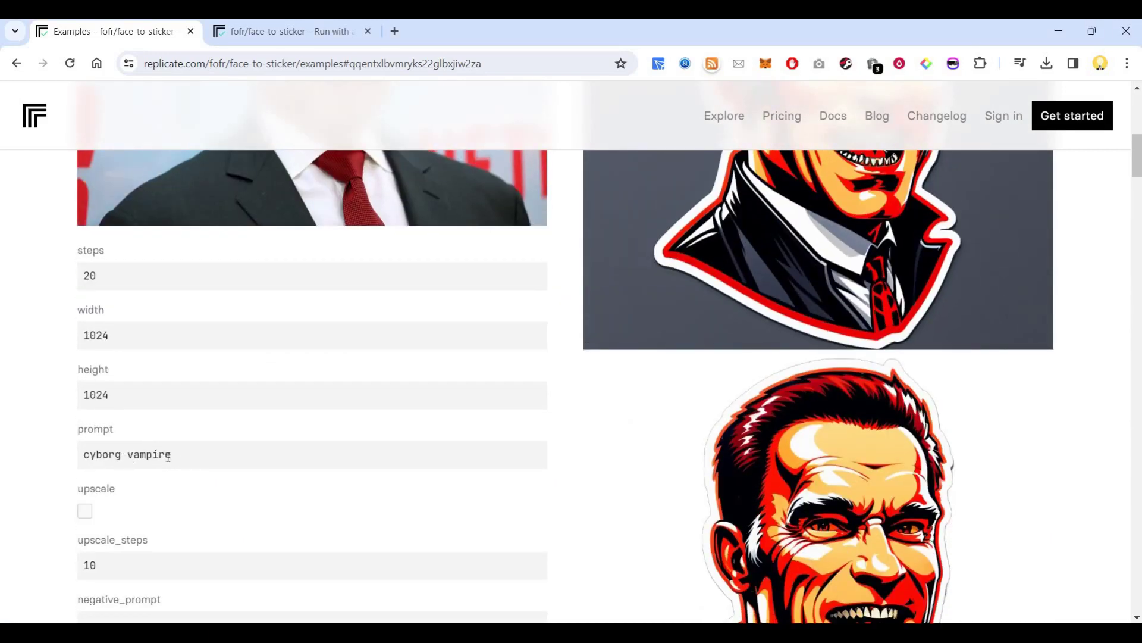
scroll(830, 312, up, 3)
scroll(916, 326, up, 1)
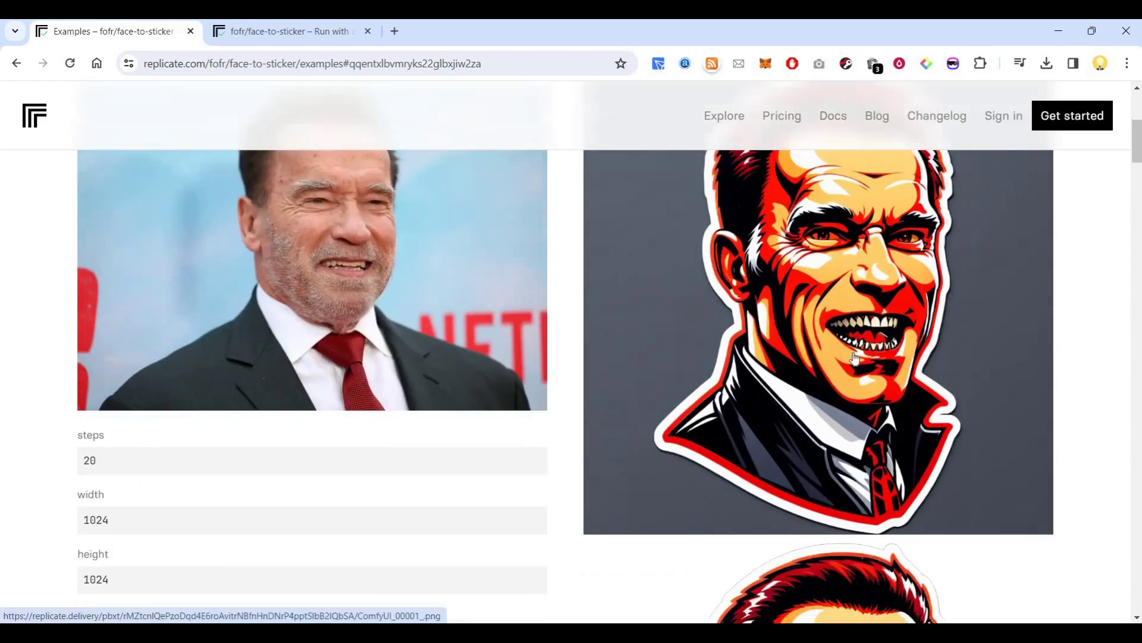
scroll(861, 352, down, 15)
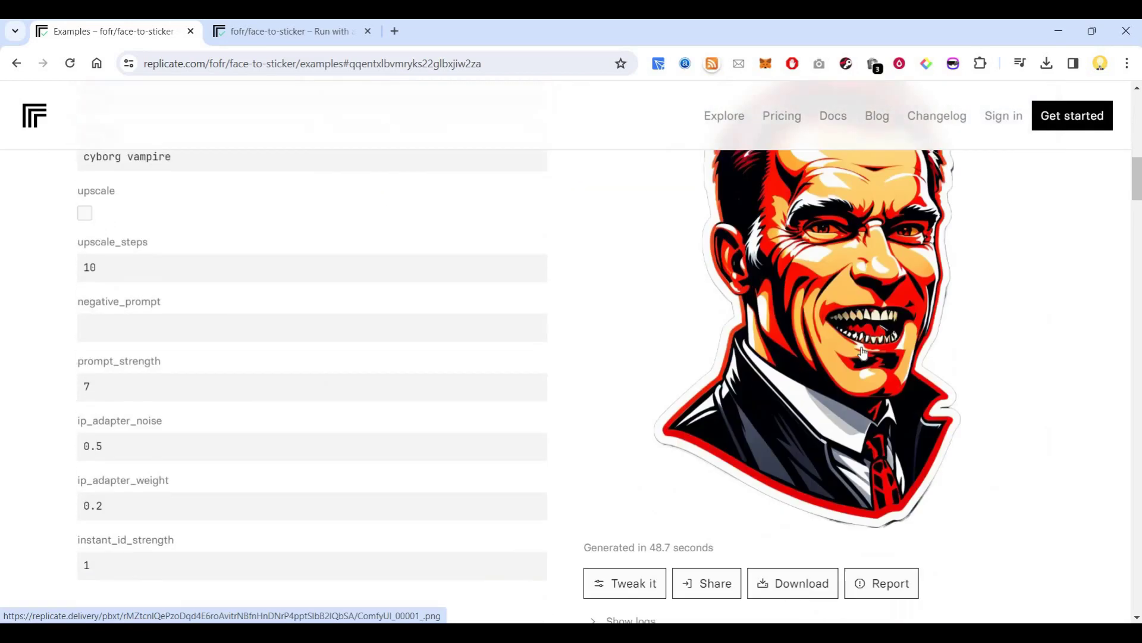
scroll(280, 355, down, 1)
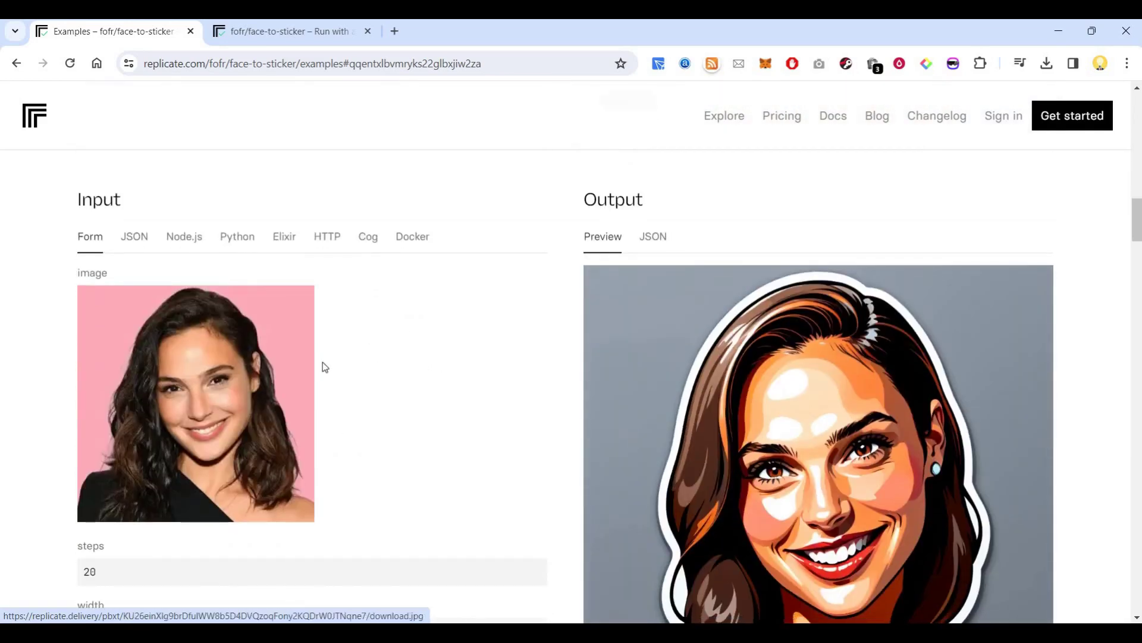
scroll(343, 354, down, 2)
scroll(343, 354, up, 1)
scroll(342, 354, down, 1)
scroll(135, 532, down, 1)
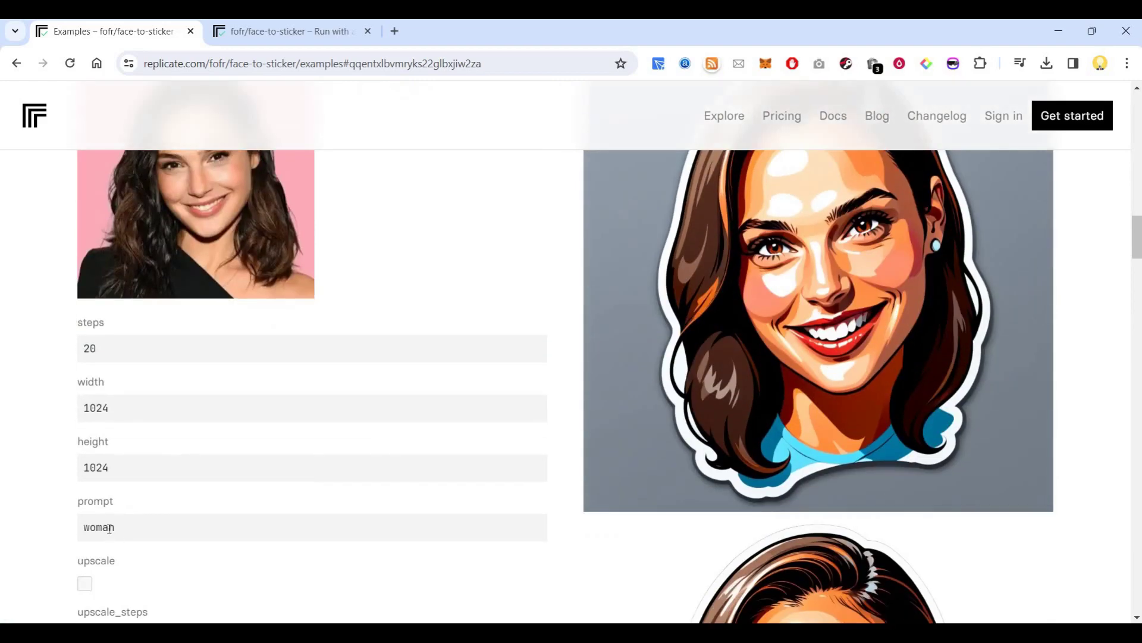
scroll(795, 354, up, 2)
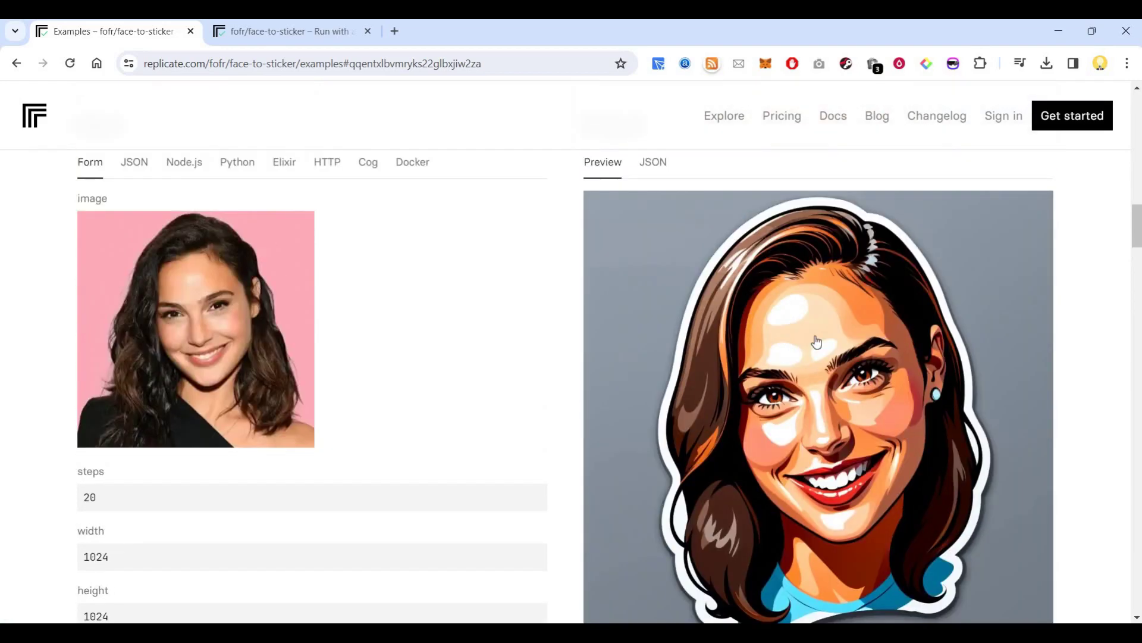
scroll(819, 320, down, 11)
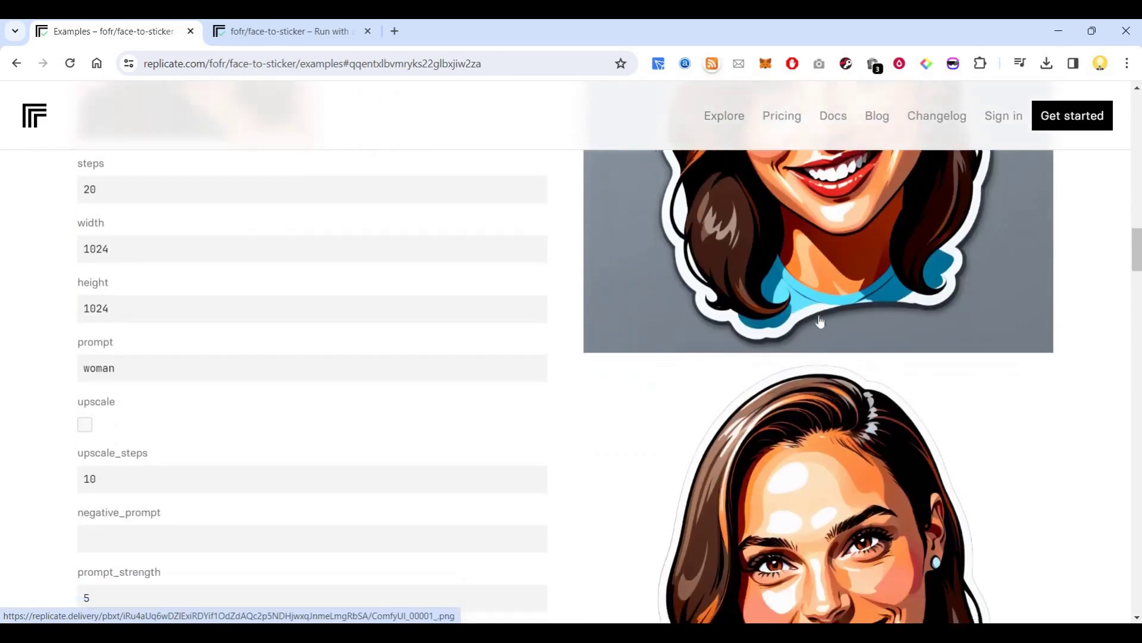
scroll(819, 321, down, 5)
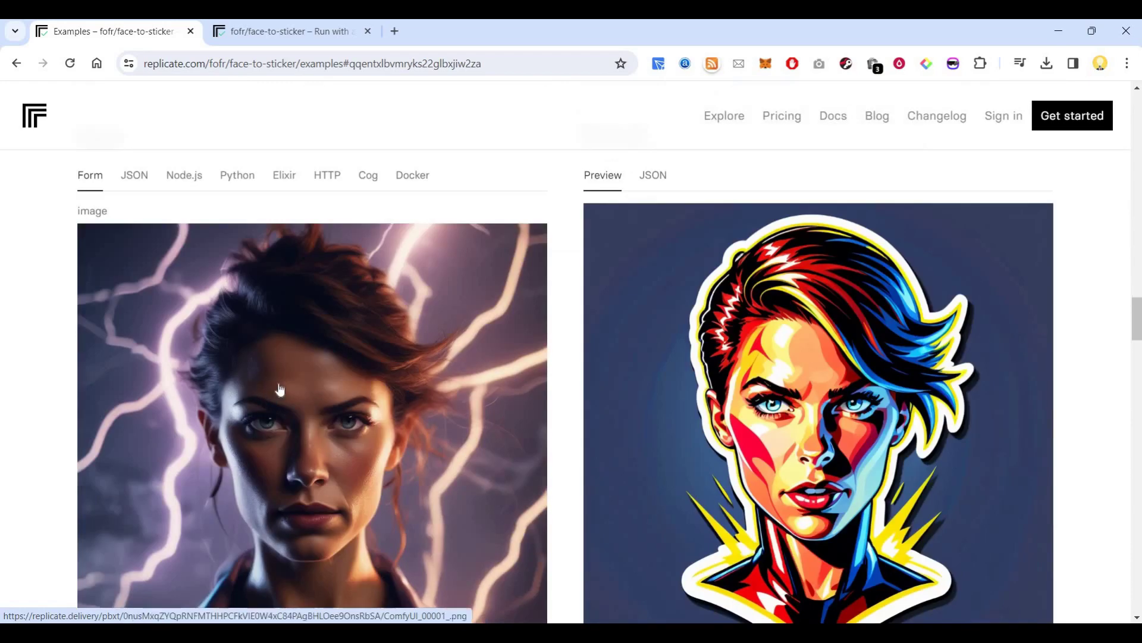
scroll(280, 389, down, 5)
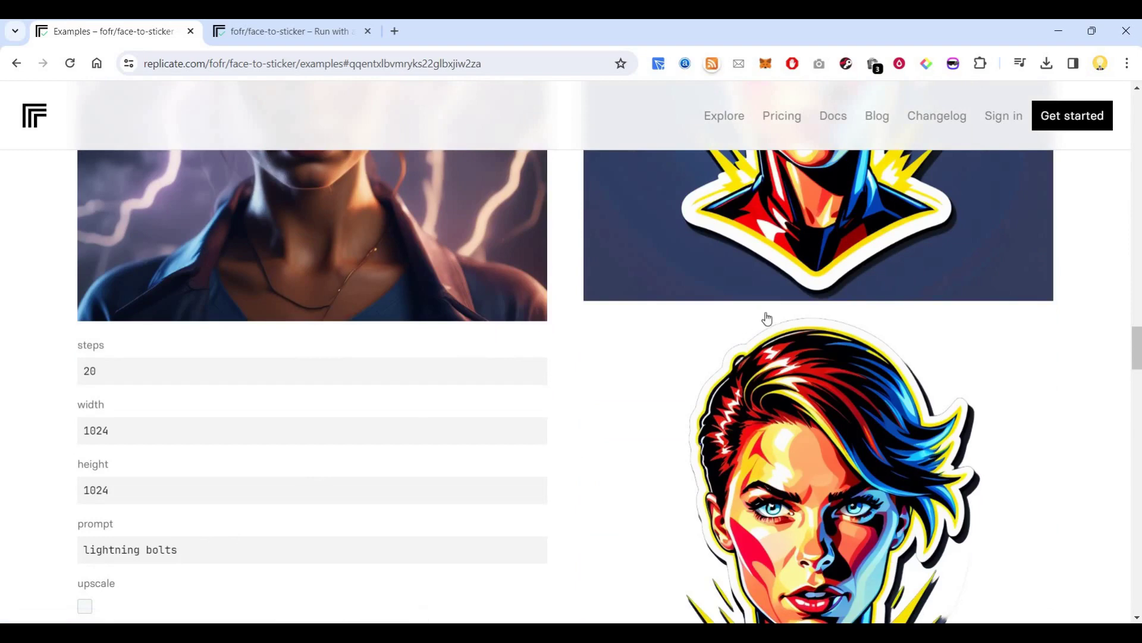
scroll(767, 317, up, 3)
scroll(768, 316, down, 7)
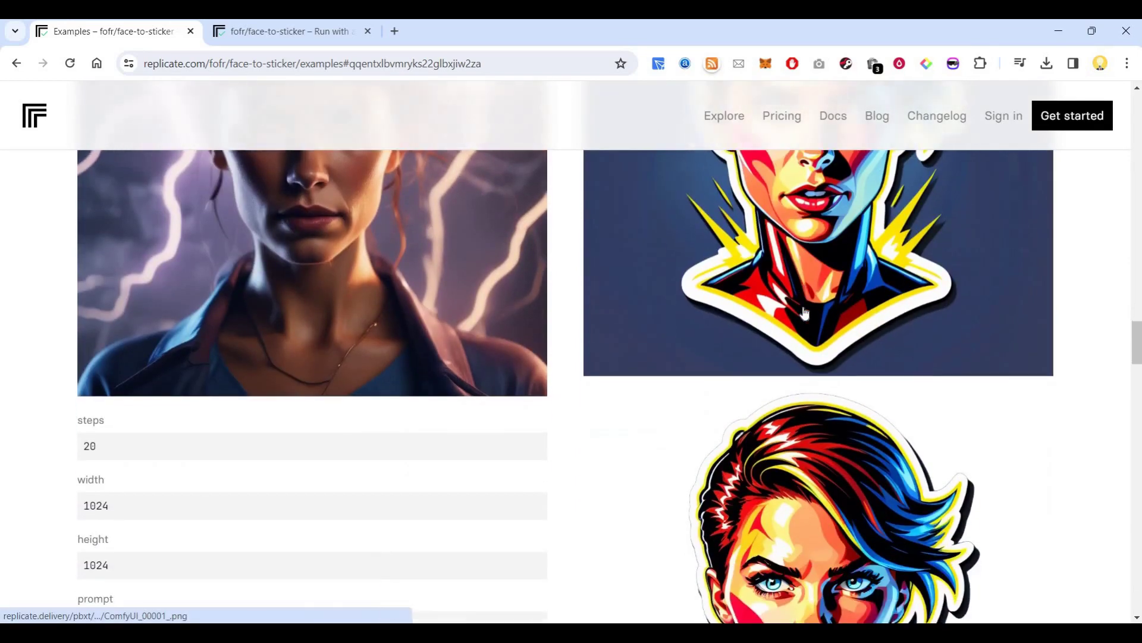
scroll(906, 309, down, 6)
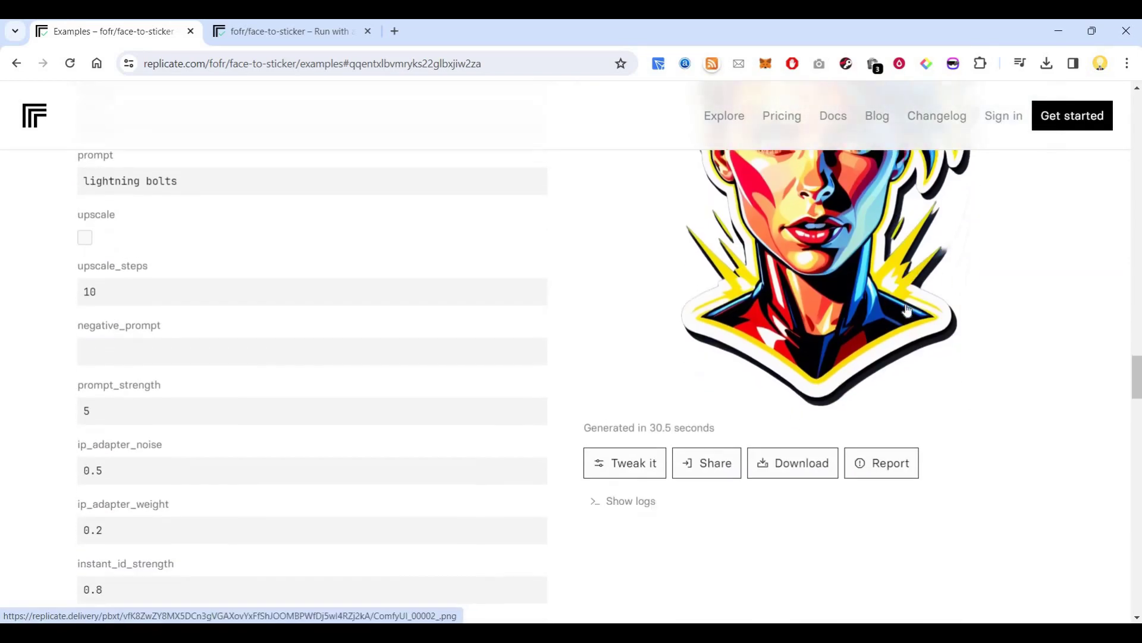
scroll(906, 309, down, 4)
scroll(708, 347, up, 2)
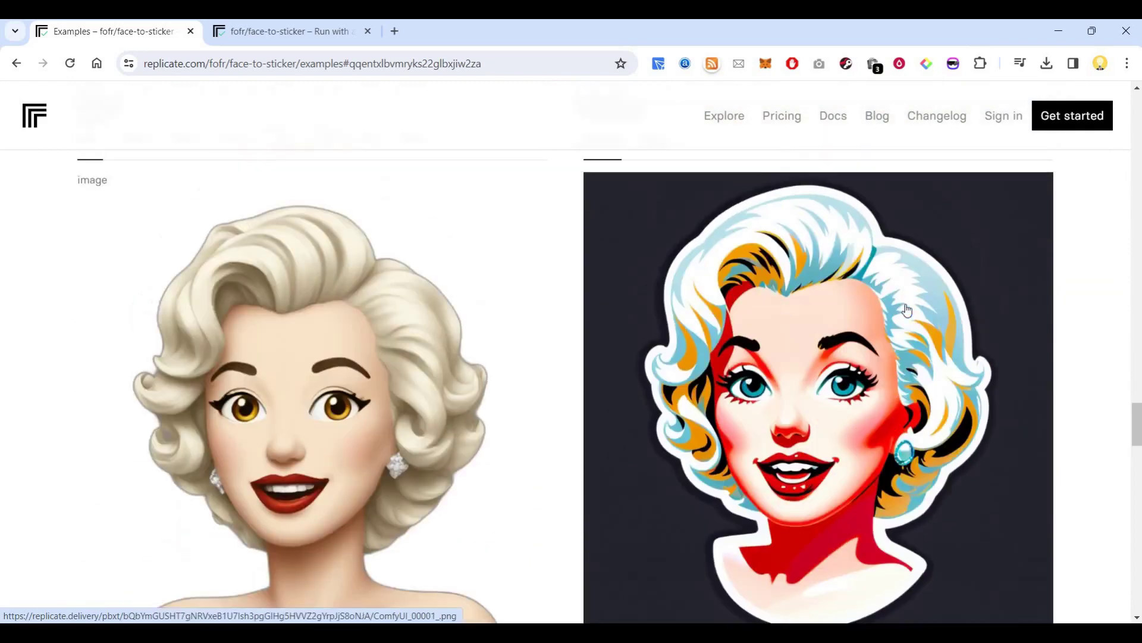
scroll(510, 385, down, 4)
scroll(189, 429, down, 2)
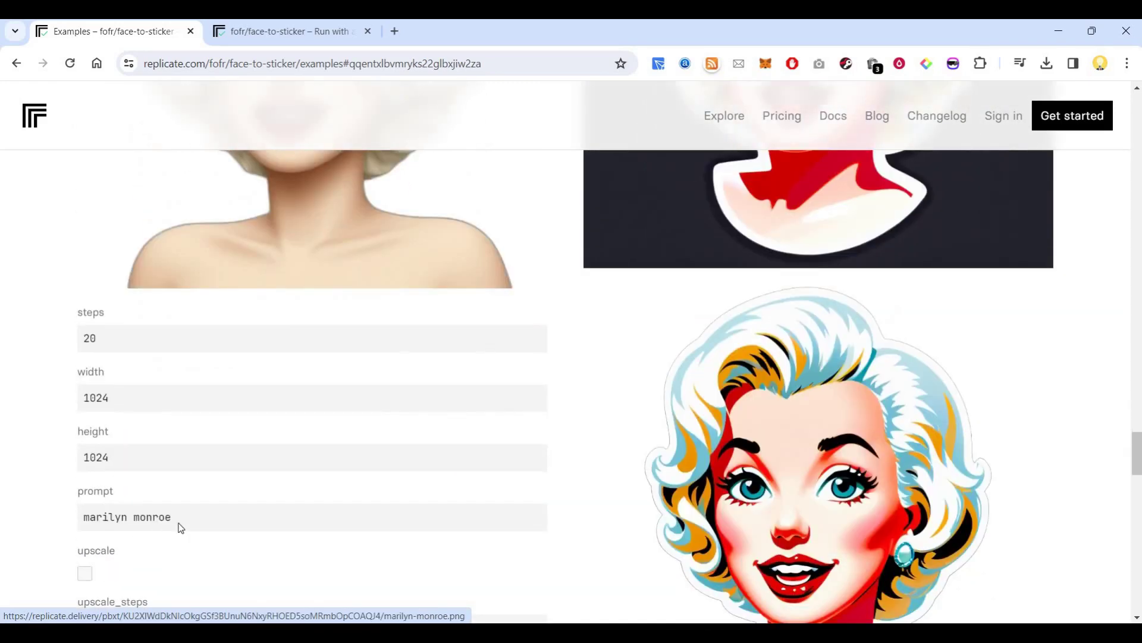
scroll(839, 307, down, 3)
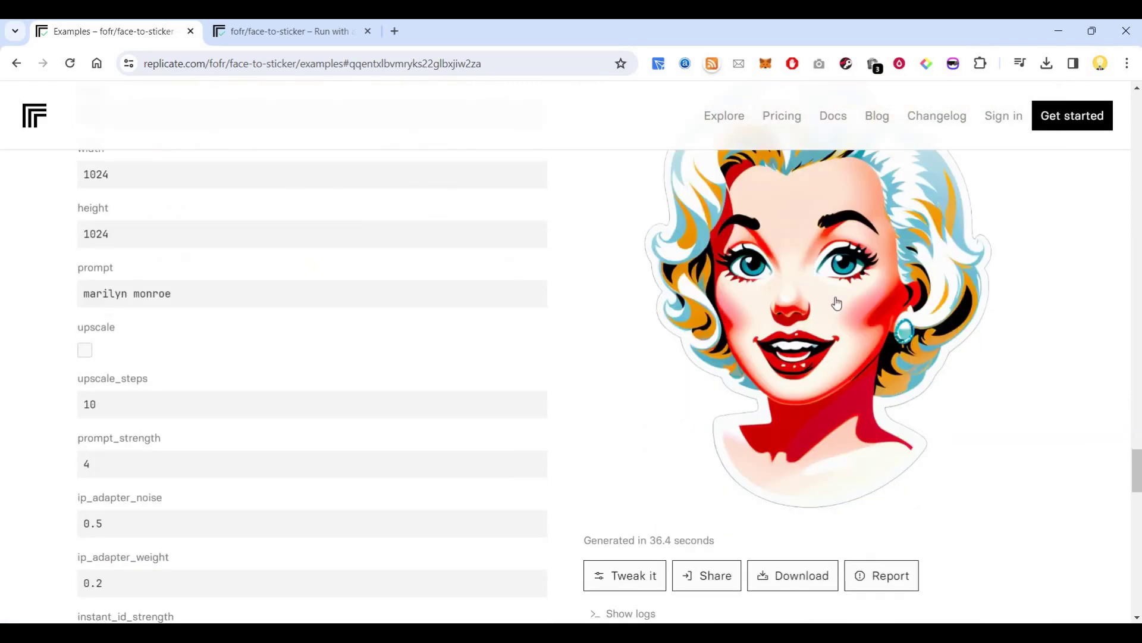
scroll(837, 304, up, 2)
scroll(838, 303, down, 7)
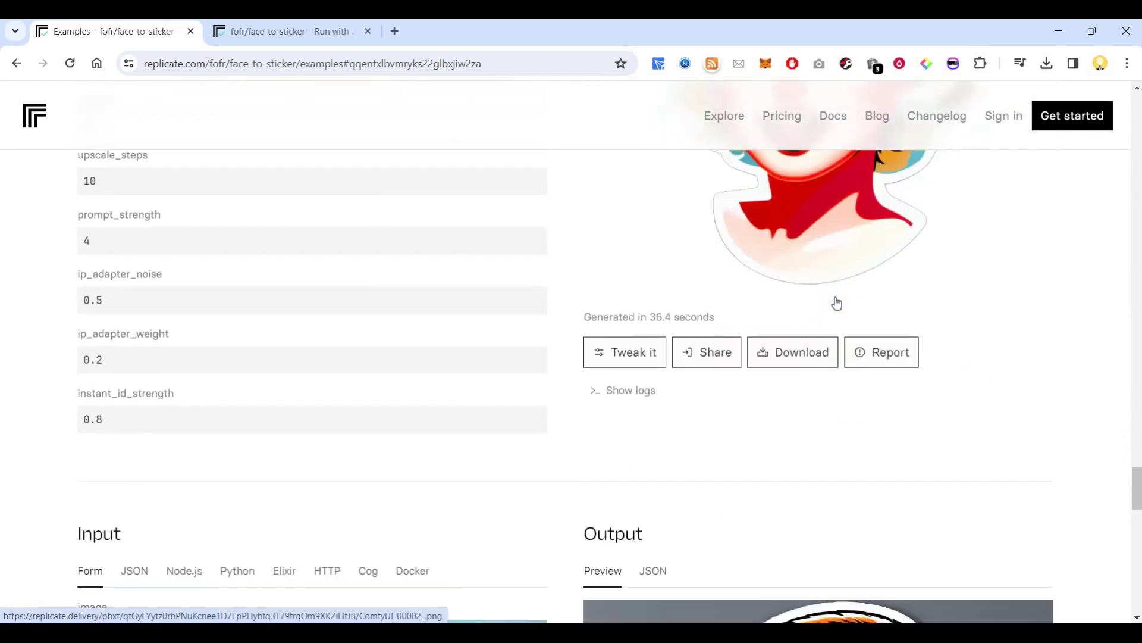
scroll(838, 302, down, 2)
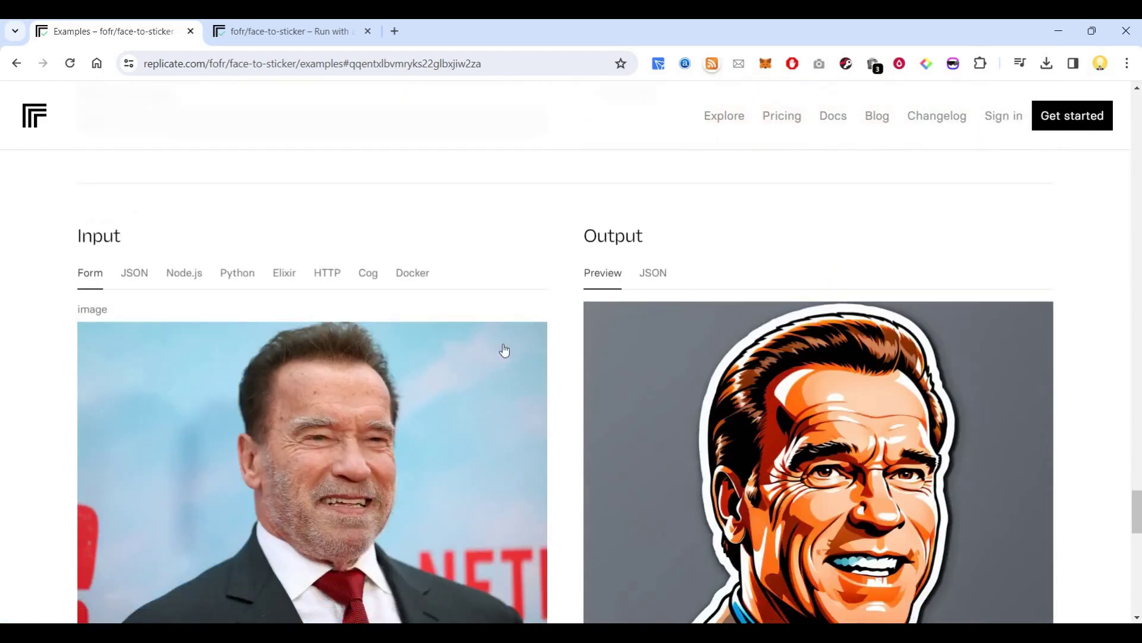
scroll(501, 351, down, 2)
scroll(155, 393, down, 5)
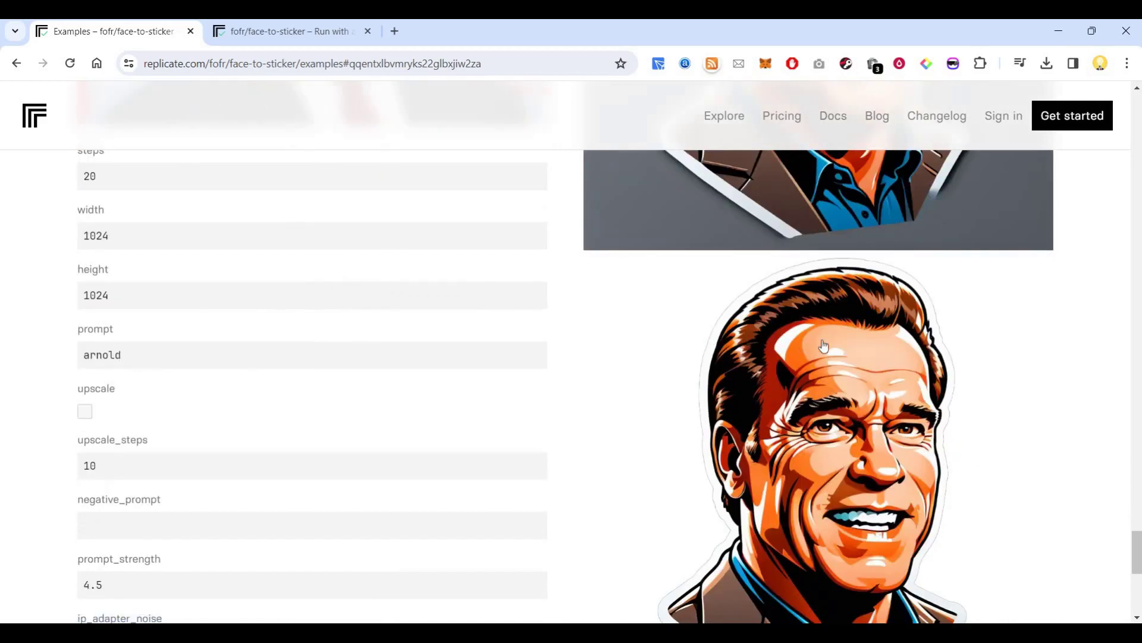
scroll(823, 345, down, 1)
scroll(824, 345, down, 5)
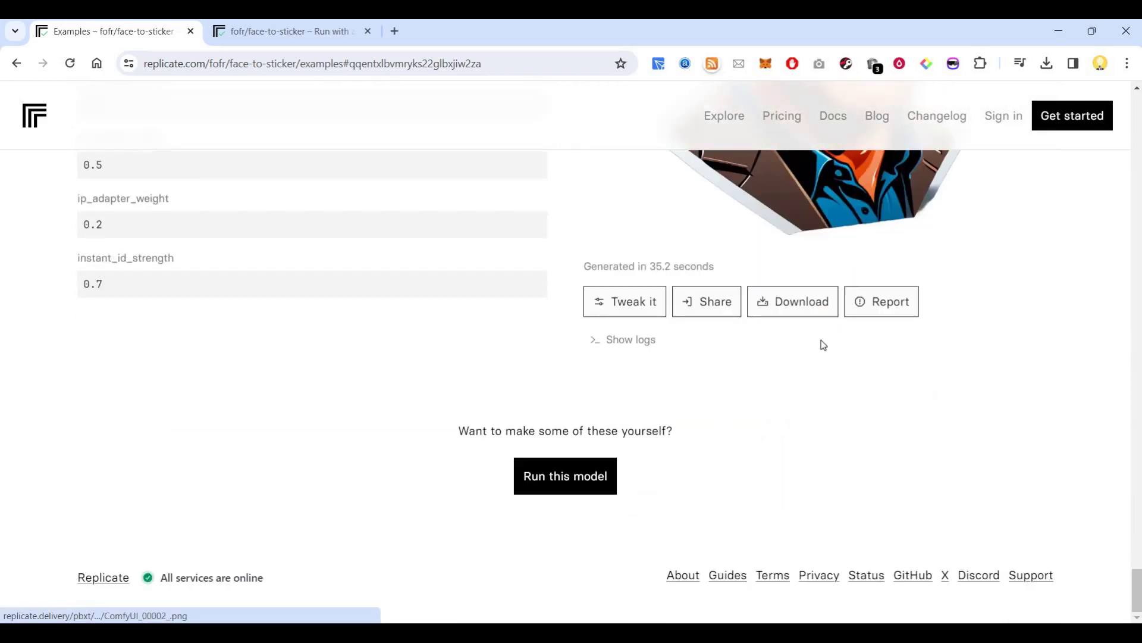
scroll(803, 346, up, 20)
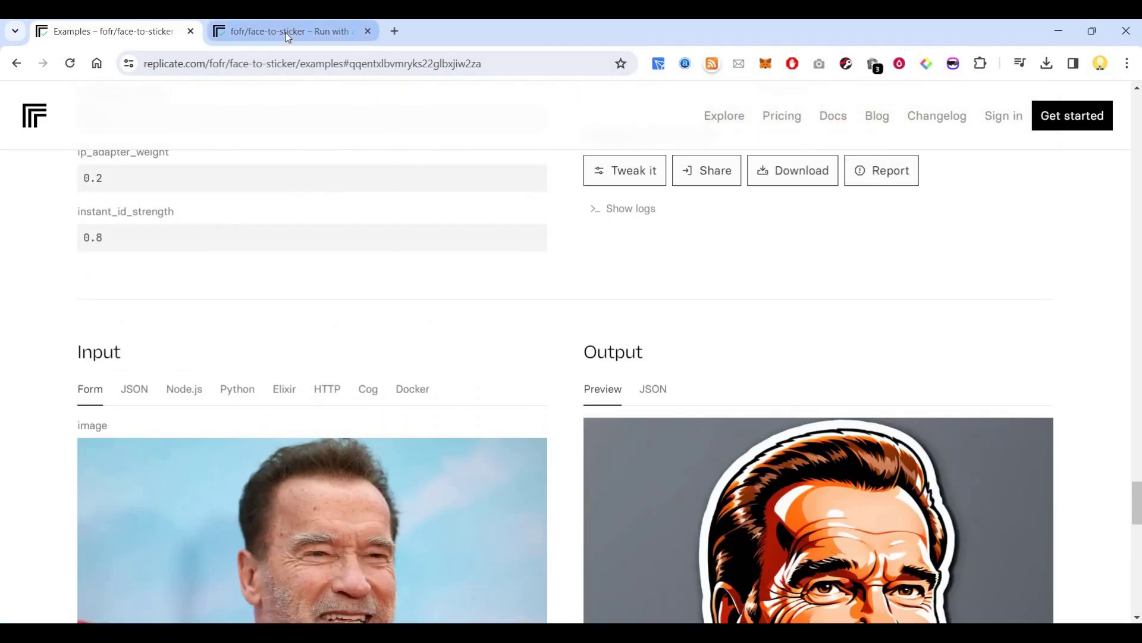
click(288, 32)
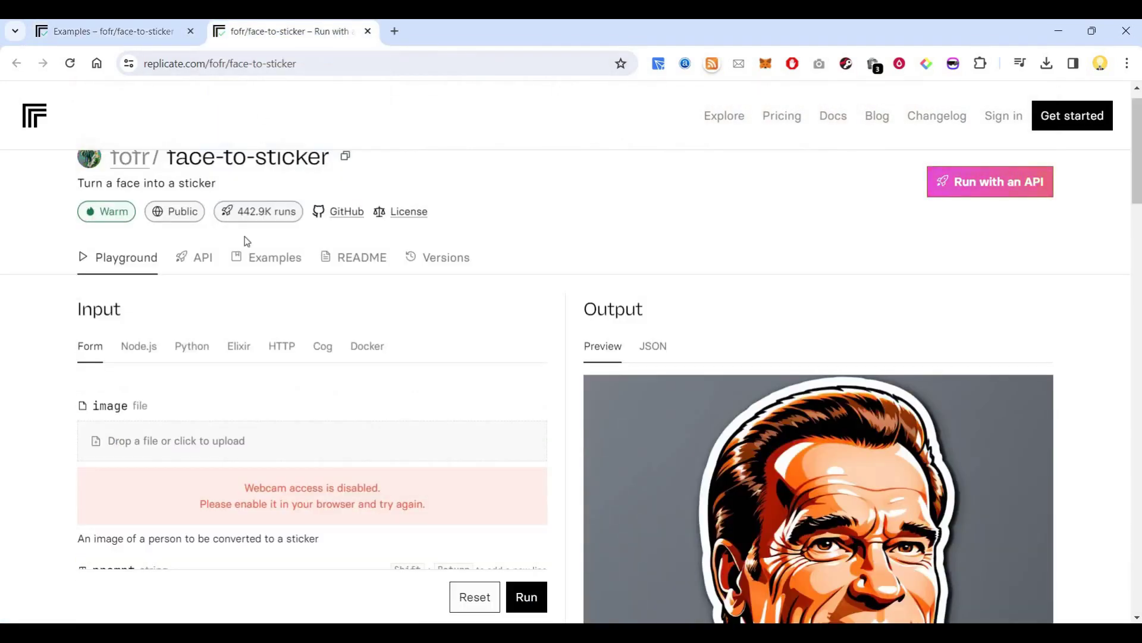
click(236, 445)
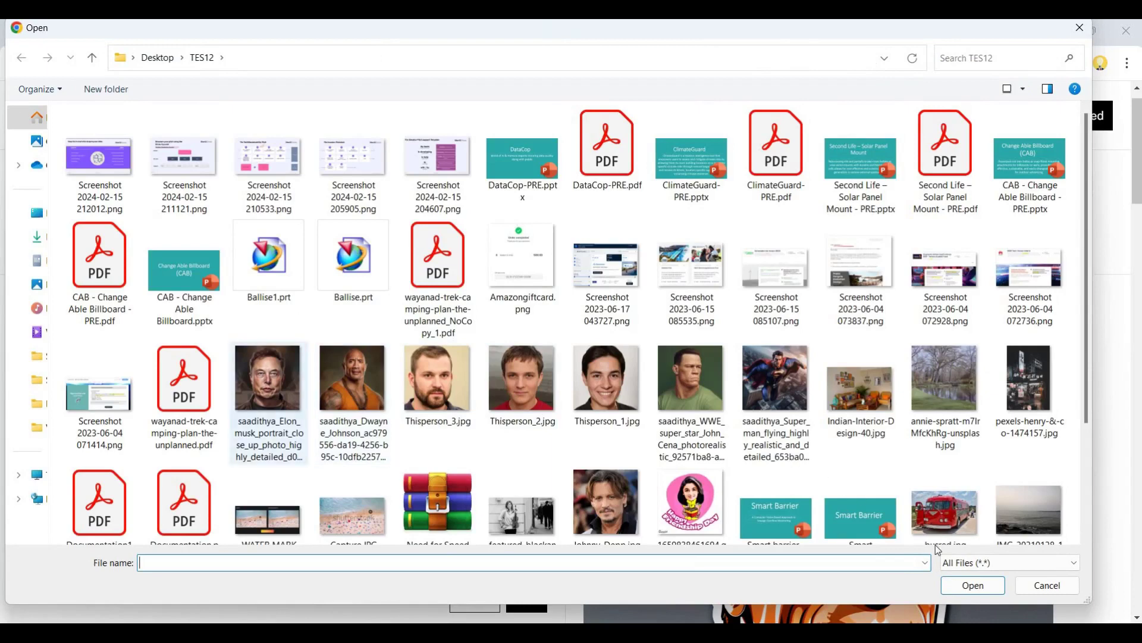
click(276, 395)
click(976, 586)
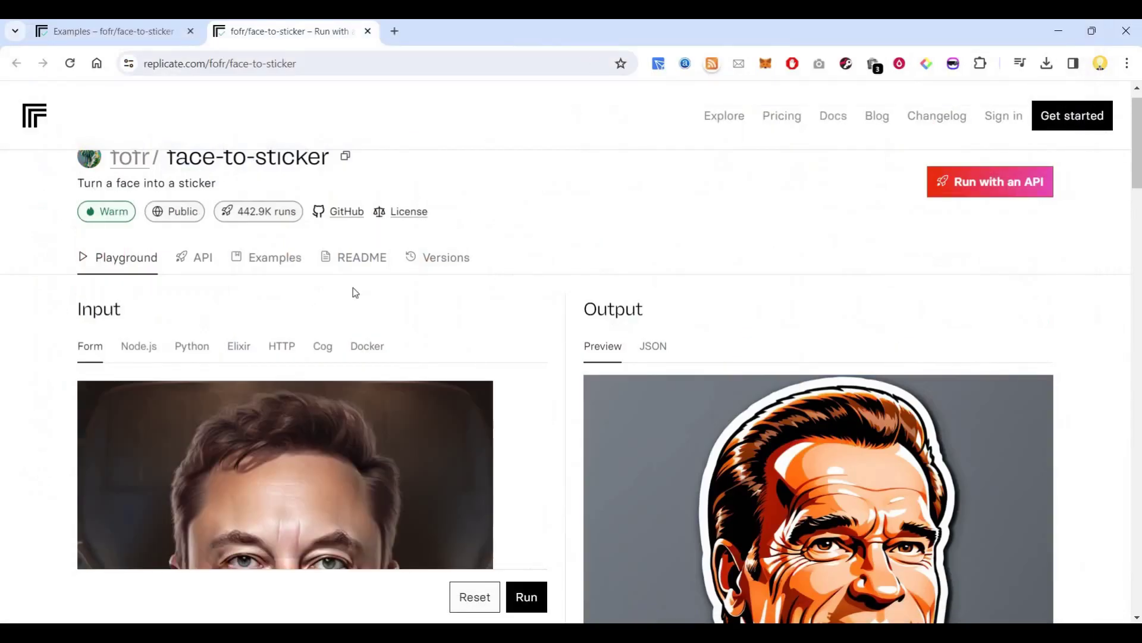
- Replace the old prompt with the portrait subject's name followed by 'angry'
scroll(453, 288, down, 2)
scroll(453, 288, down, 5)
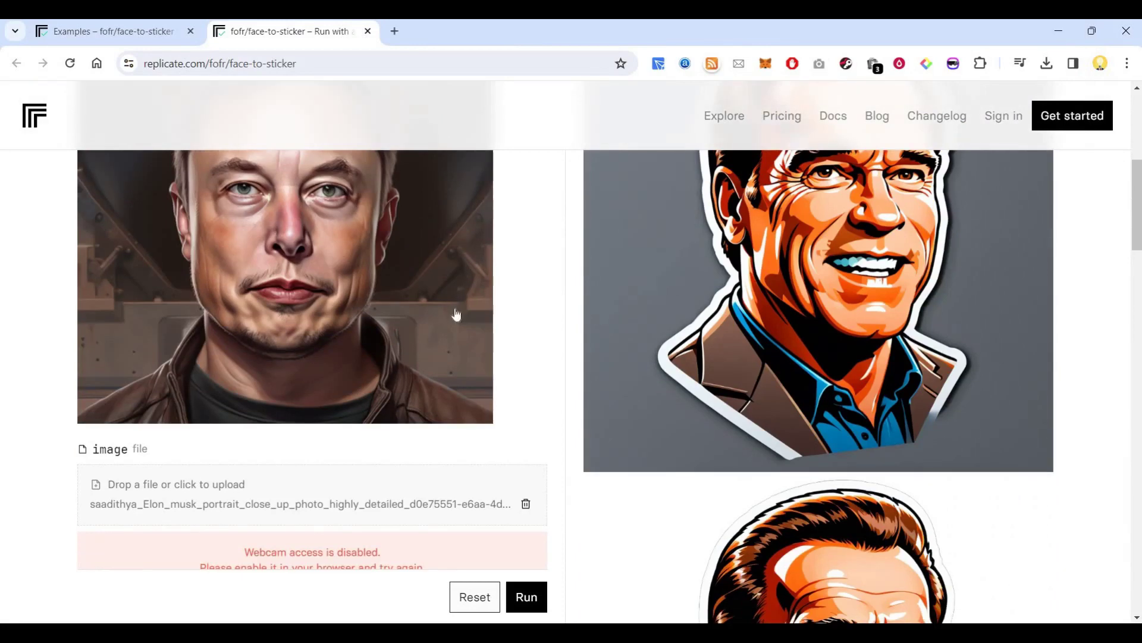
scroll(454, 310, down, 5)
scroll(265, 312, down, 1)
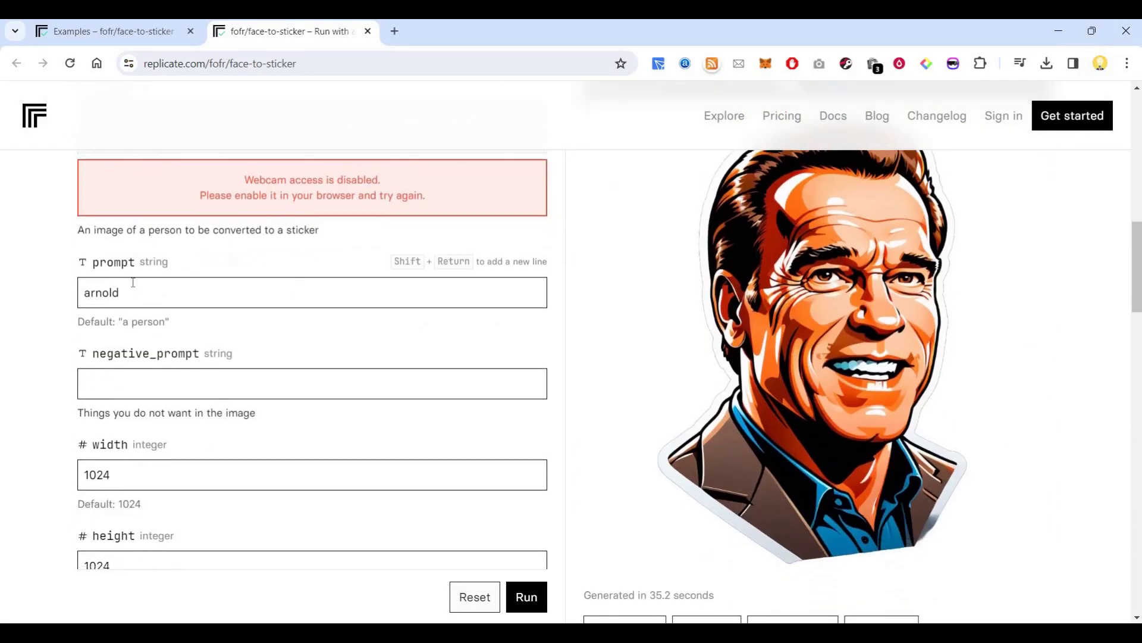
triple_click(132, 283)
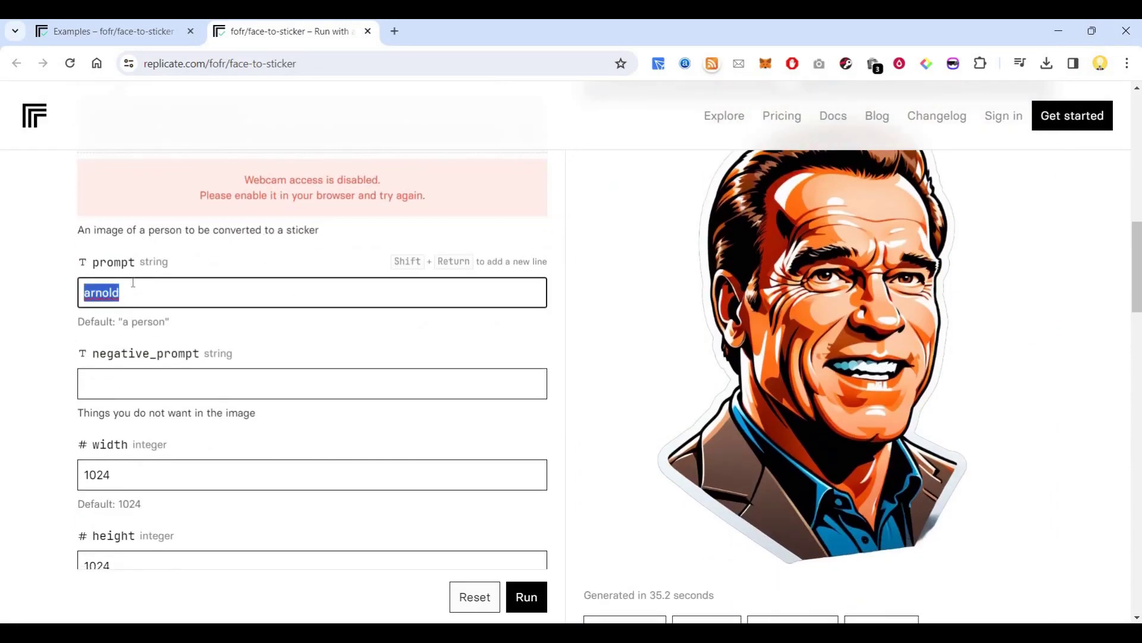
text(Elon musk angry)
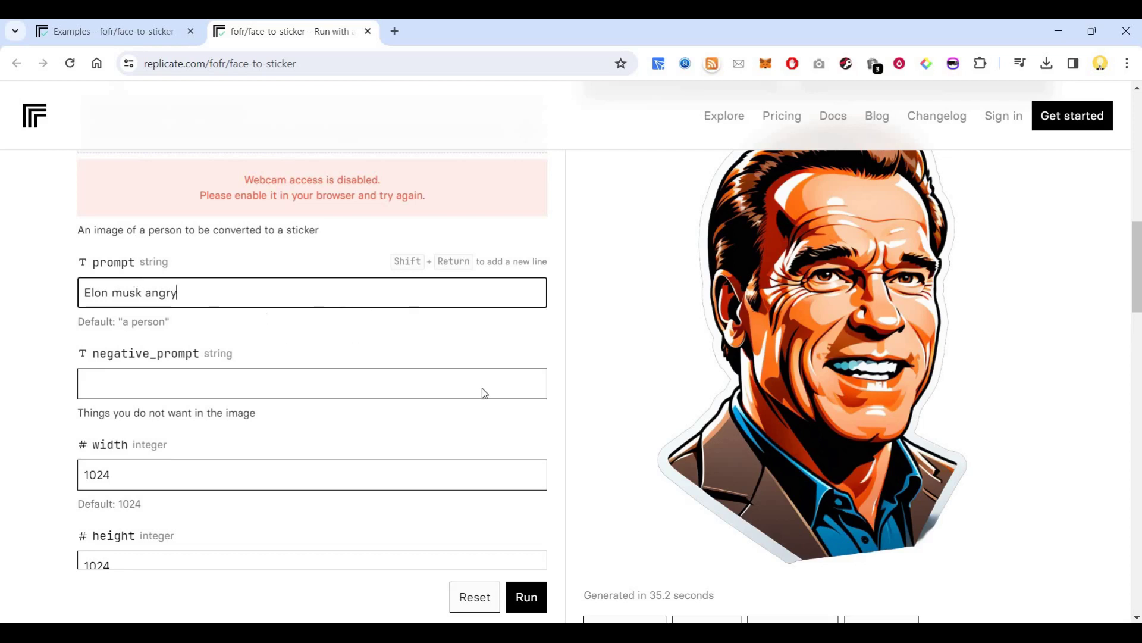
scroll(506, 476, down, 3)
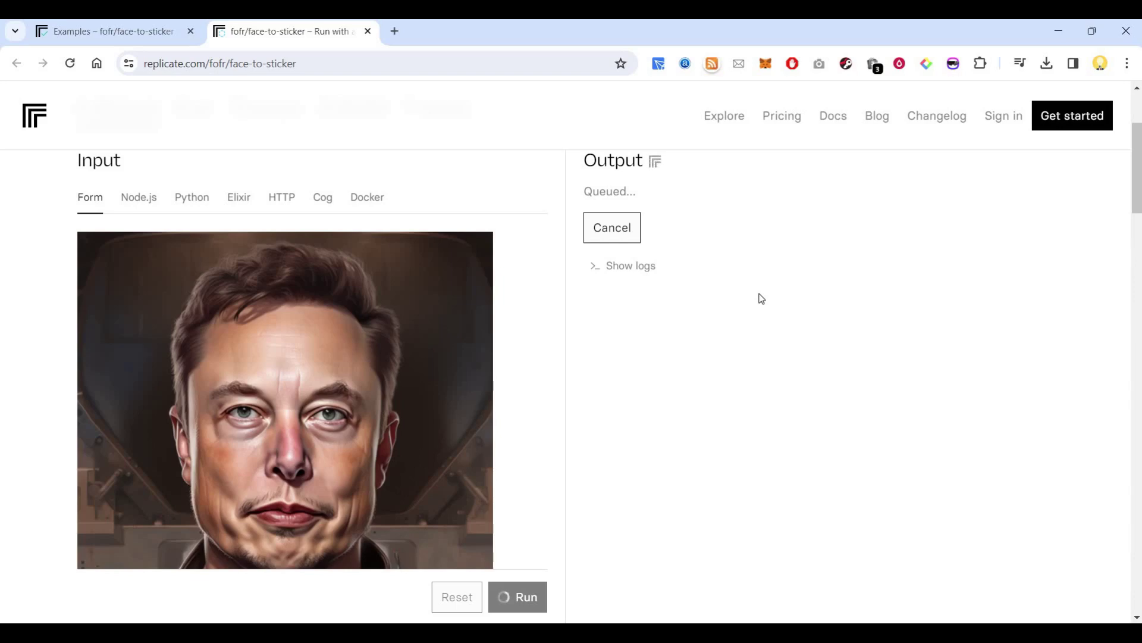
- Follow the submitted prediction as it moves from Queued to Running with logs streaming
scroll(761, 298, down, 3)
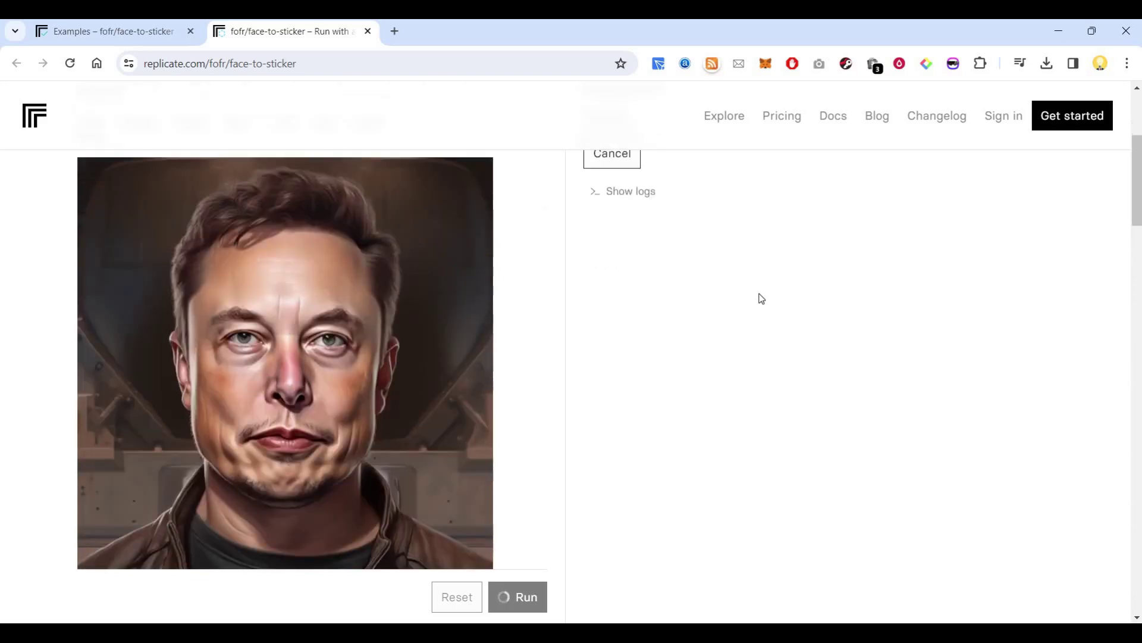
scroll(761, 298, up, 5)
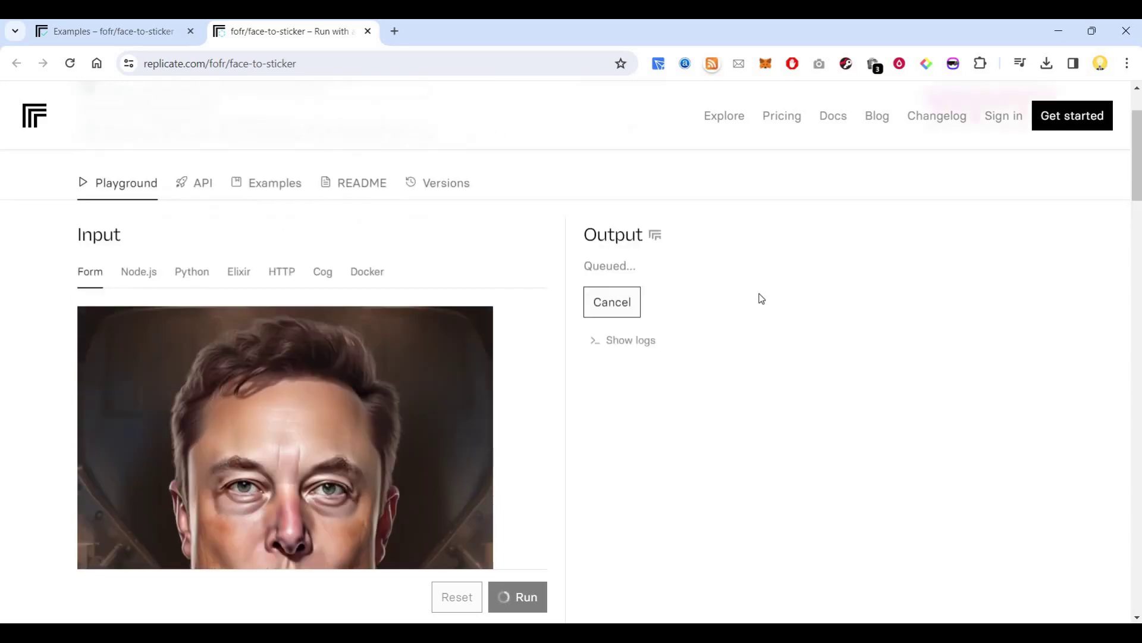
scroll(761, 298, up, 1)
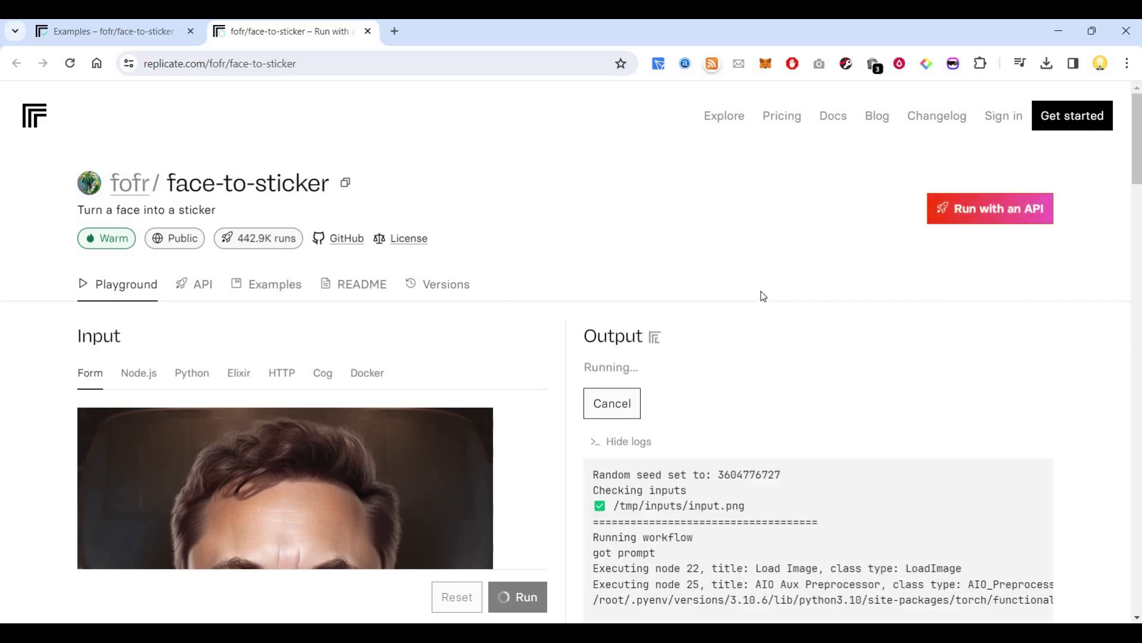
- Scroll through logs and inputs (steps, seed, prompt_strength) until the 59.9-second sticker output appears
scroll(767, 393, down, 1)
scroll(768, 387, down, 1)
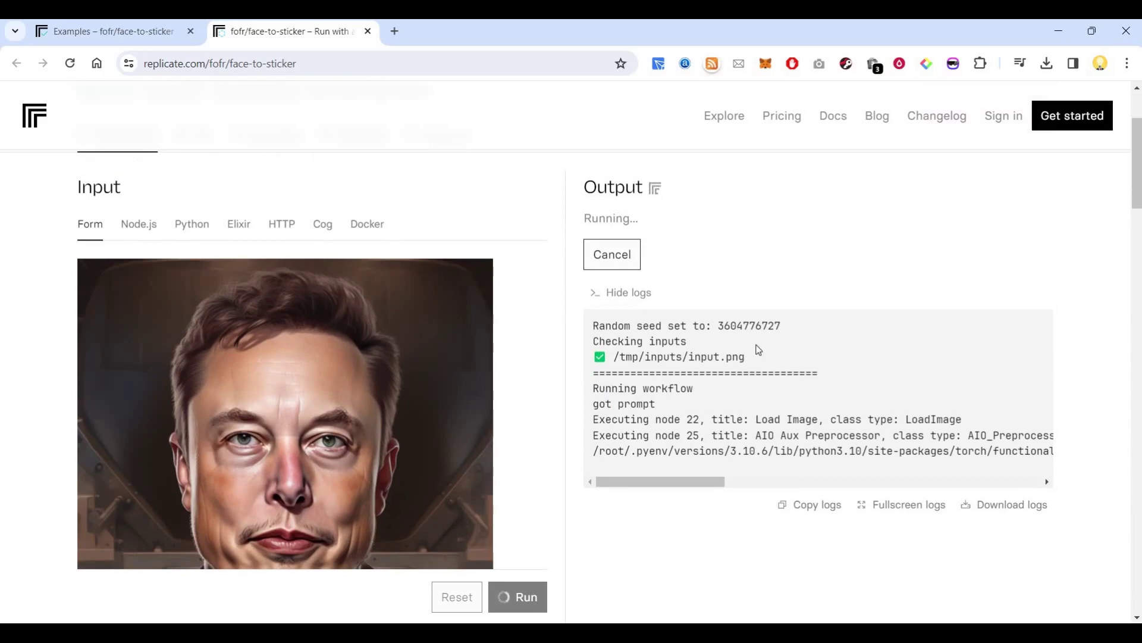
scroll(750, 321, down, 2)
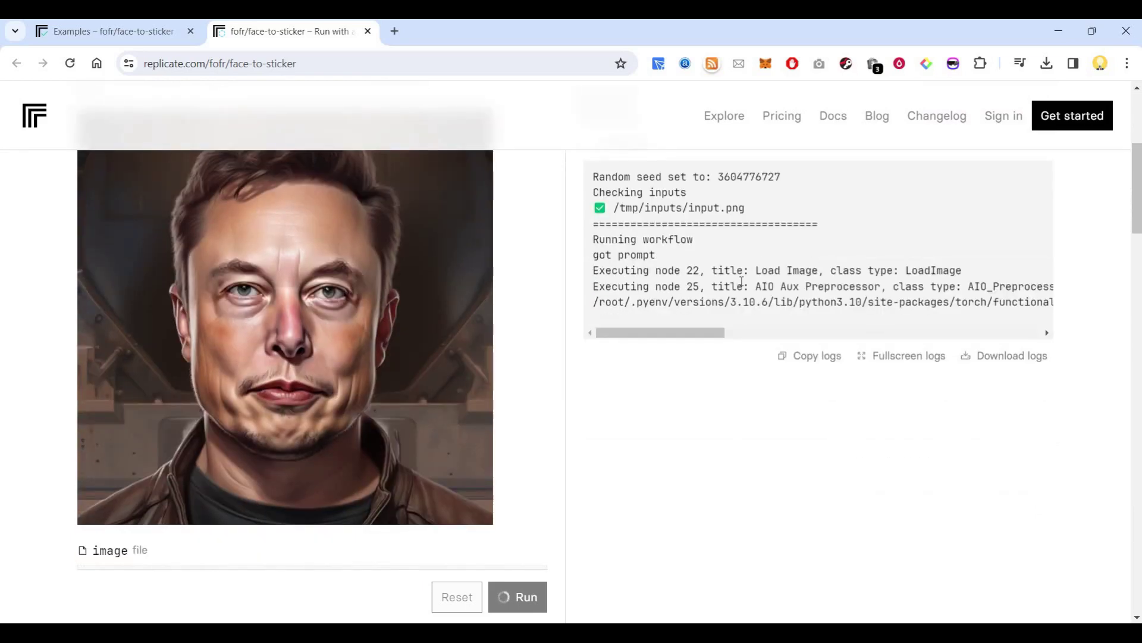
scroll(742, 281, up, 1)
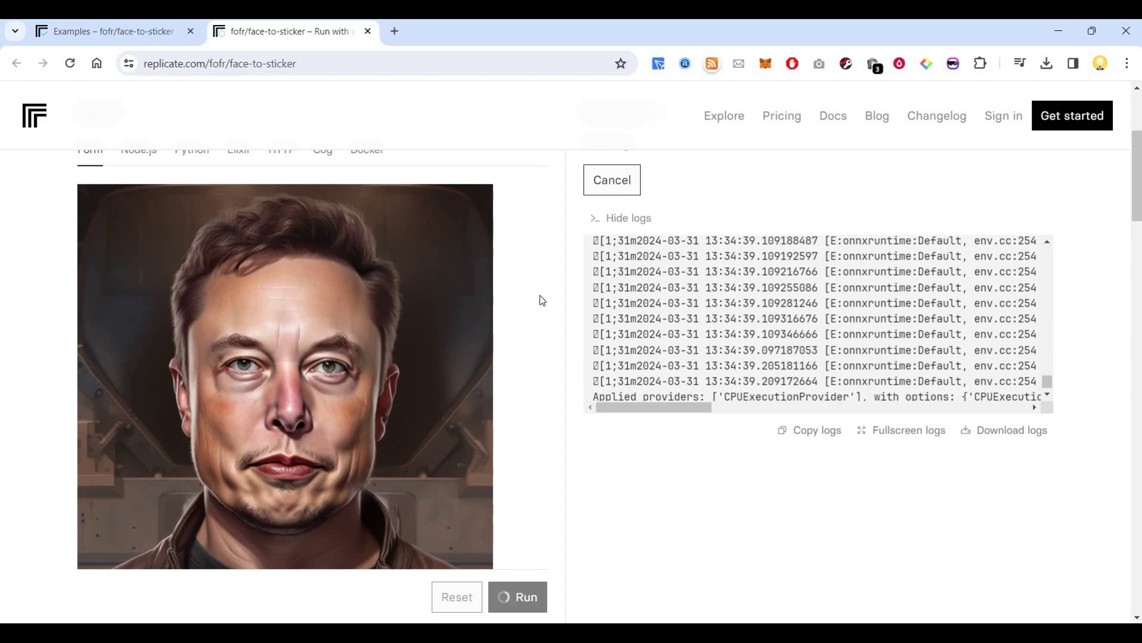
scroll(541, 295, up, 1)
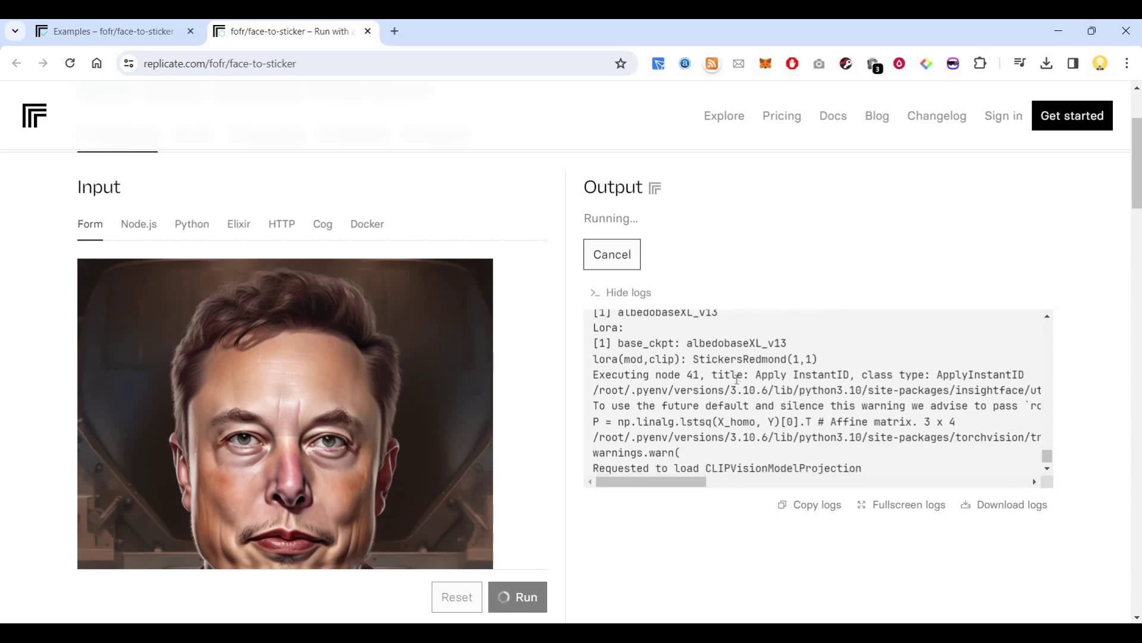
scroll(764, 374, down, 2)
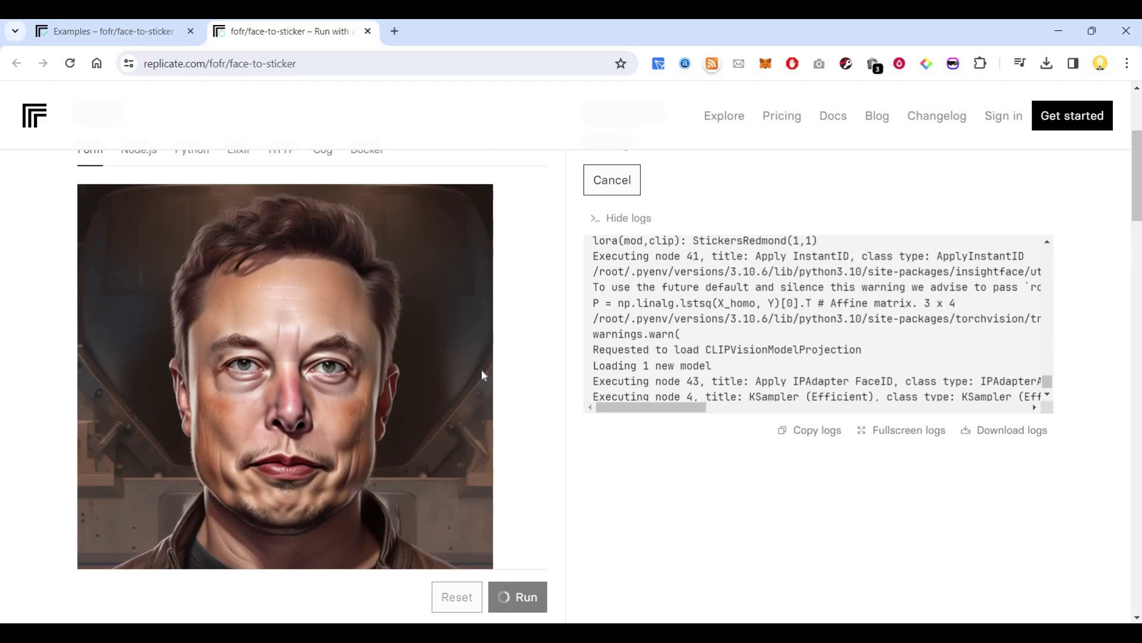
scroll(481, 370, down, 10)
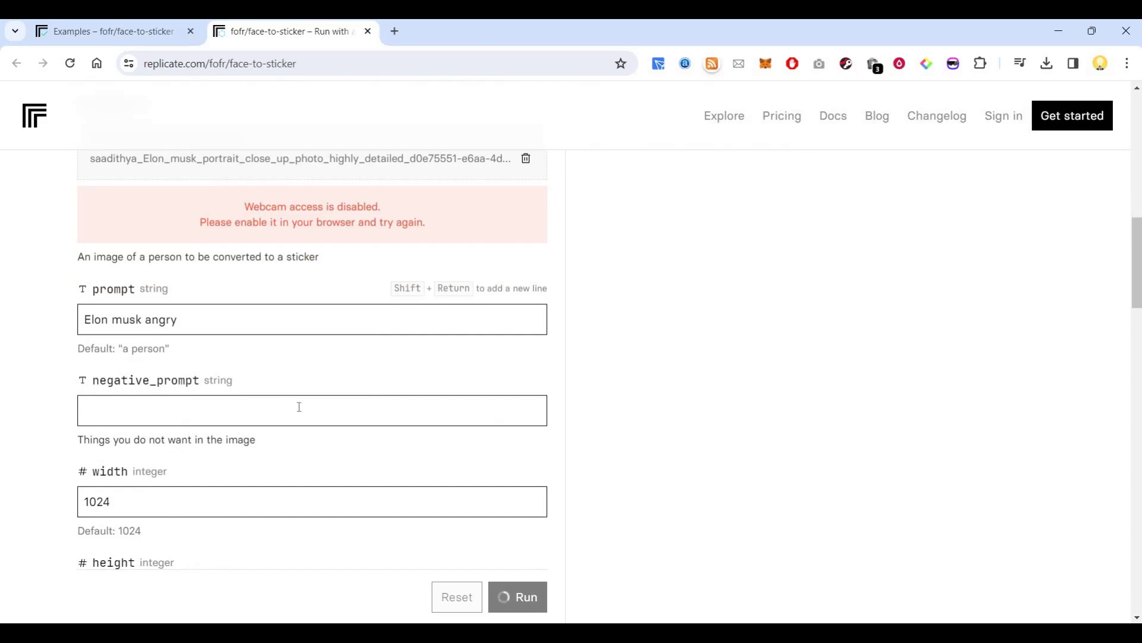
scroll(188, 502, up, 2)
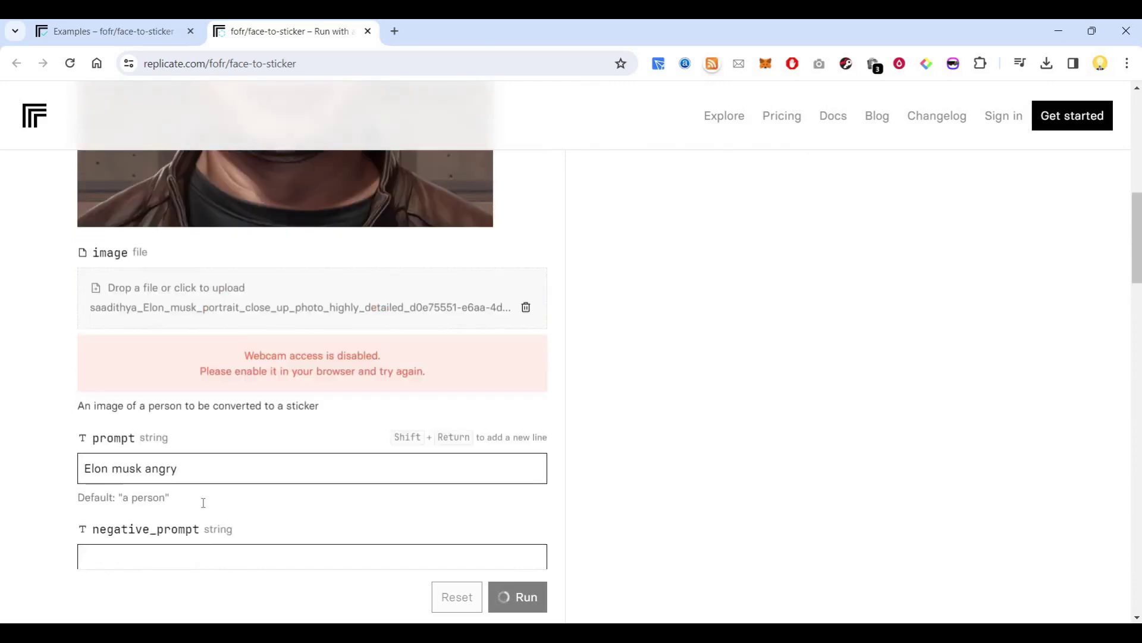
scroll(194, 487, down, 1)
scroll(179, 471, down, 4)
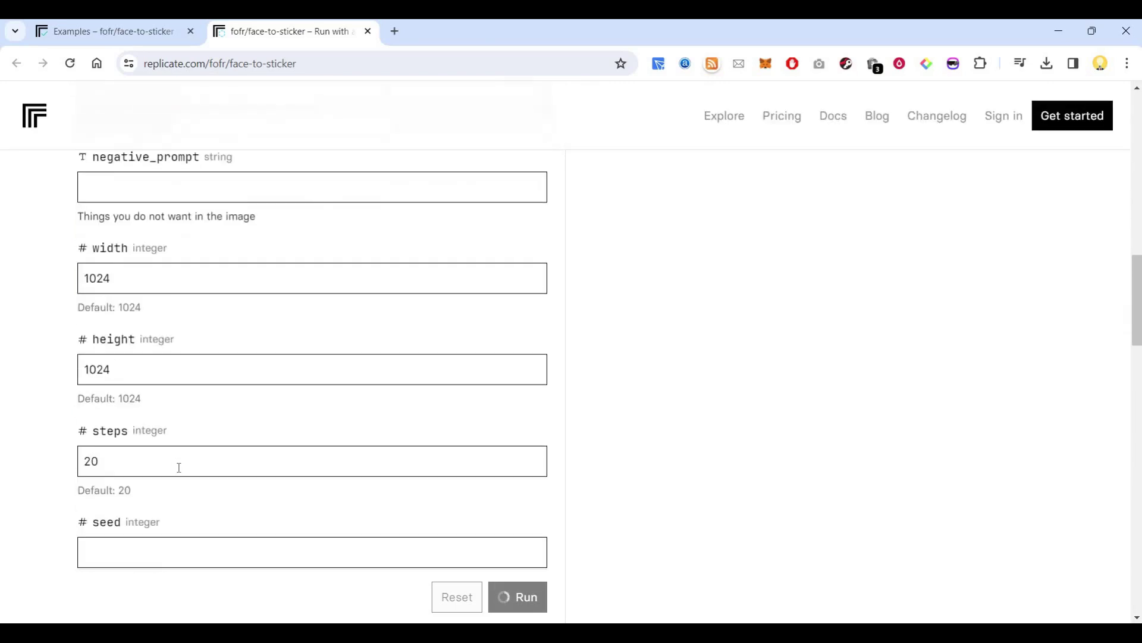
scroll(158, 414, down, 2)
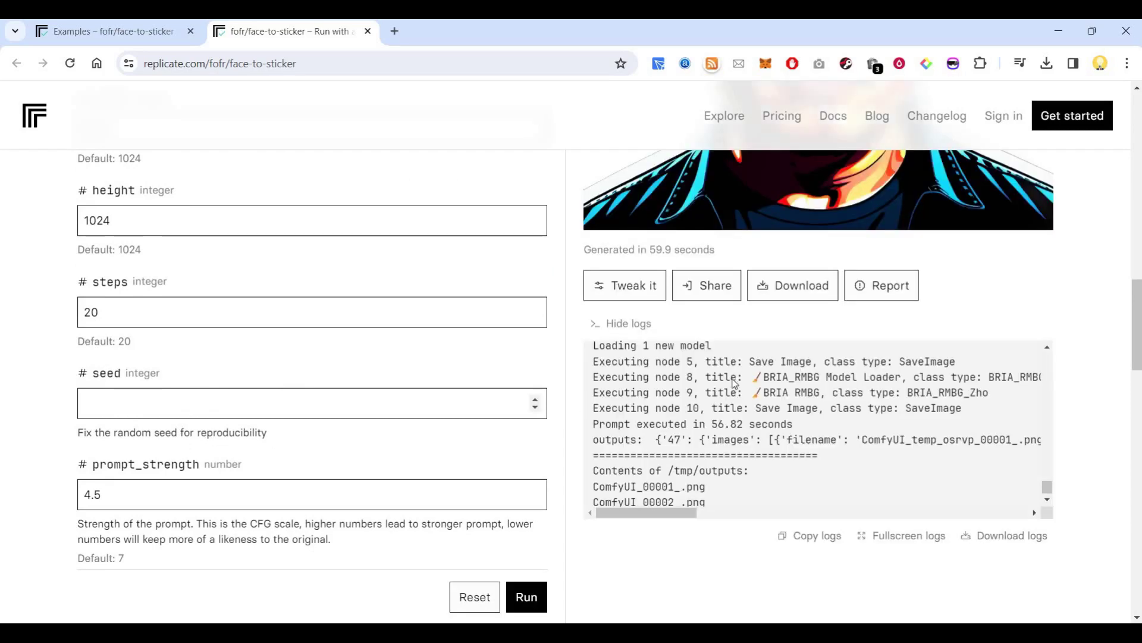
scroll(958, 366, up, 8)
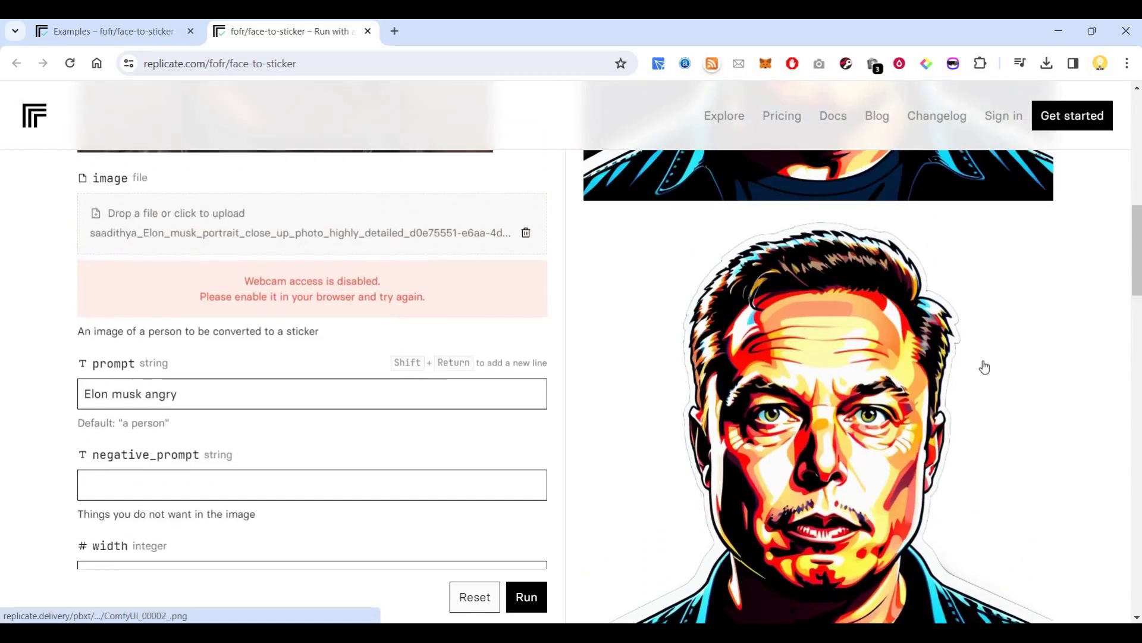
scroll(985, 367, up, 7)
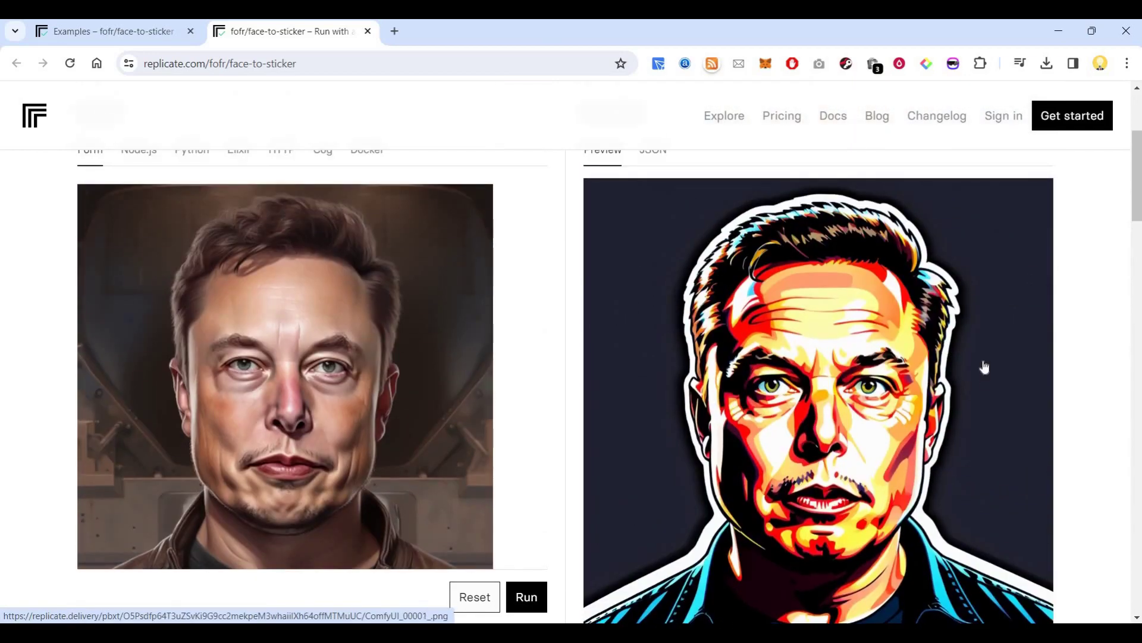
scroll(985, 366, down, 4)
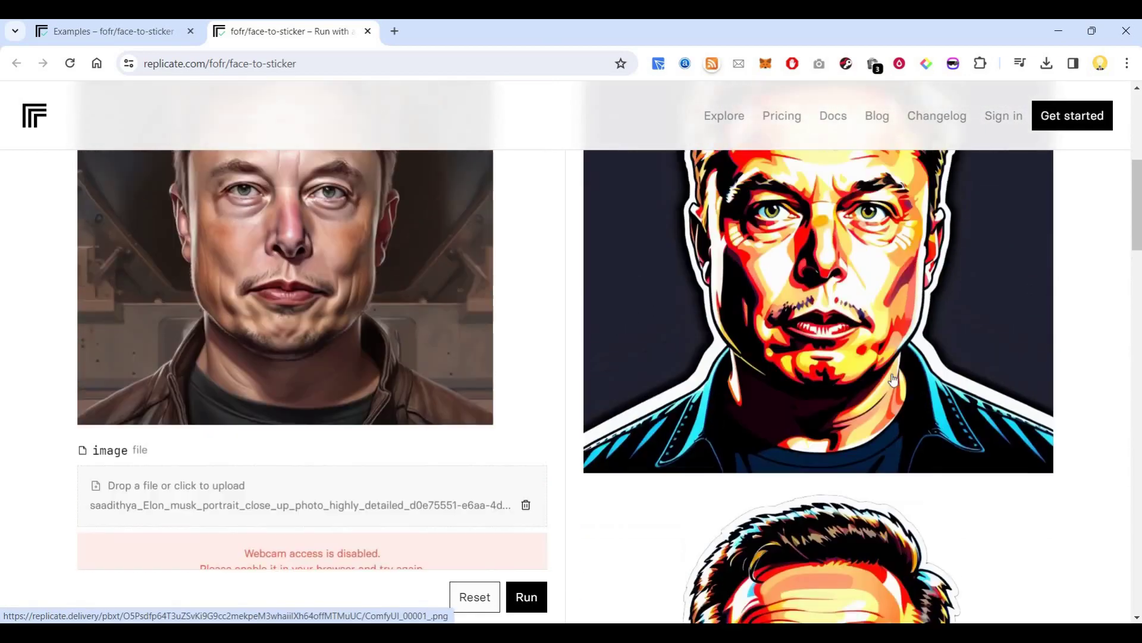
scroll(894, 380, up, 2)
scroll(894, 379, up, 1)
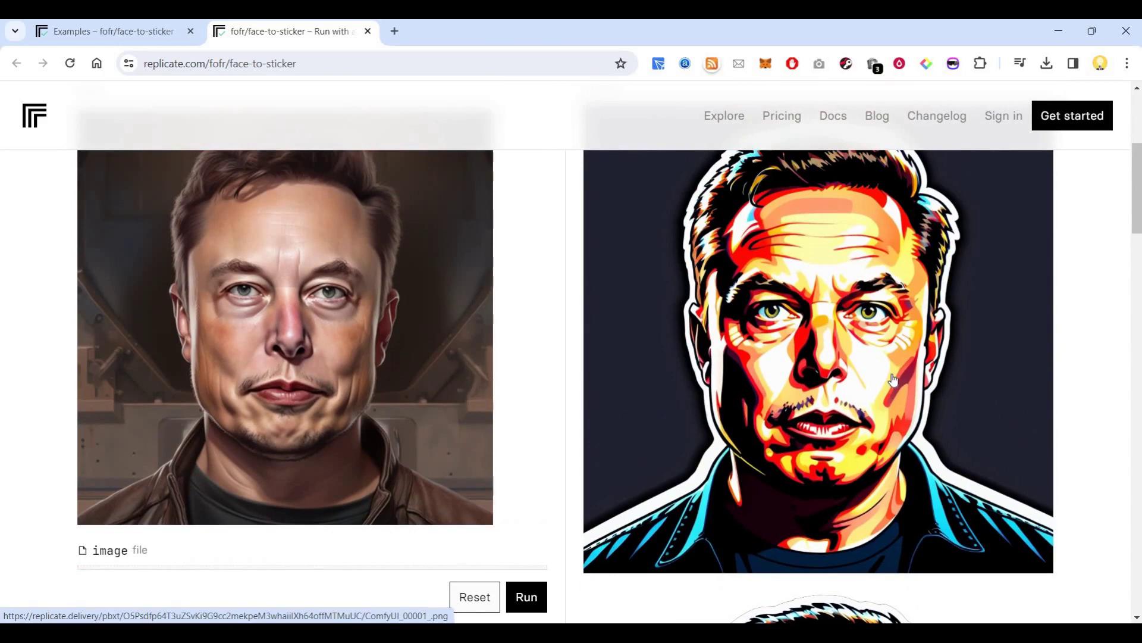